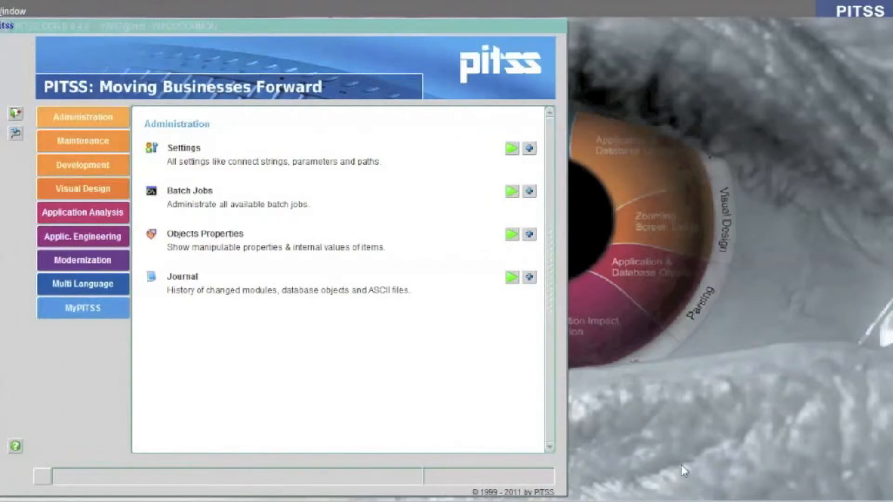
Step: Open Unused Objects Analysis from the application engineering tools and expand the form modules to analyse
{"action": "left_click", "coordinate": [220, 25]}
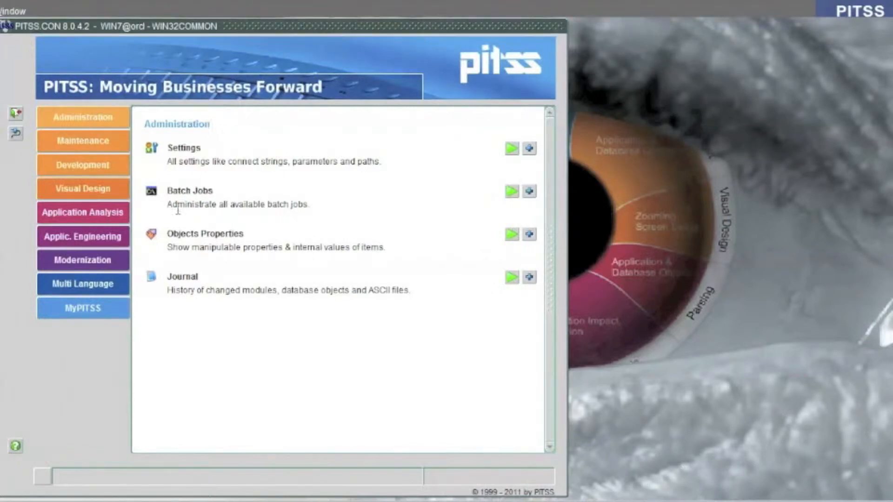
{"action": "left_click", "coordinate": [90, 241]}
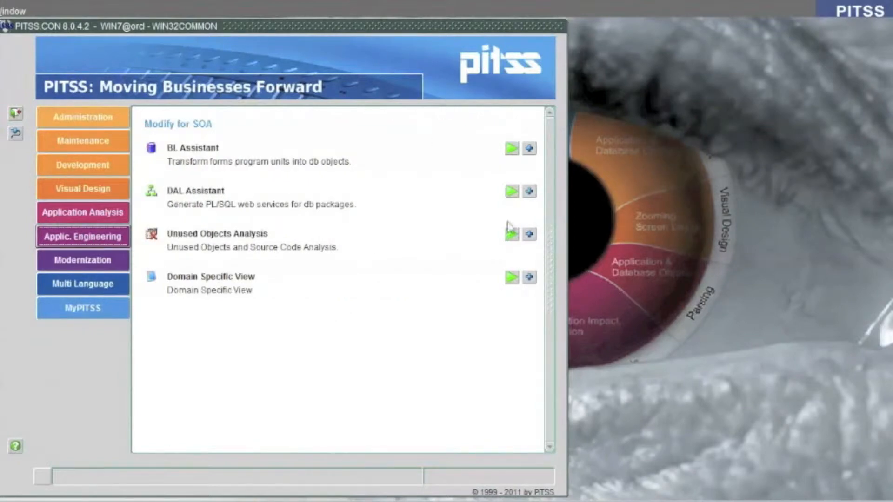
{"action": "left_click", "coordinate": [512, 236]}
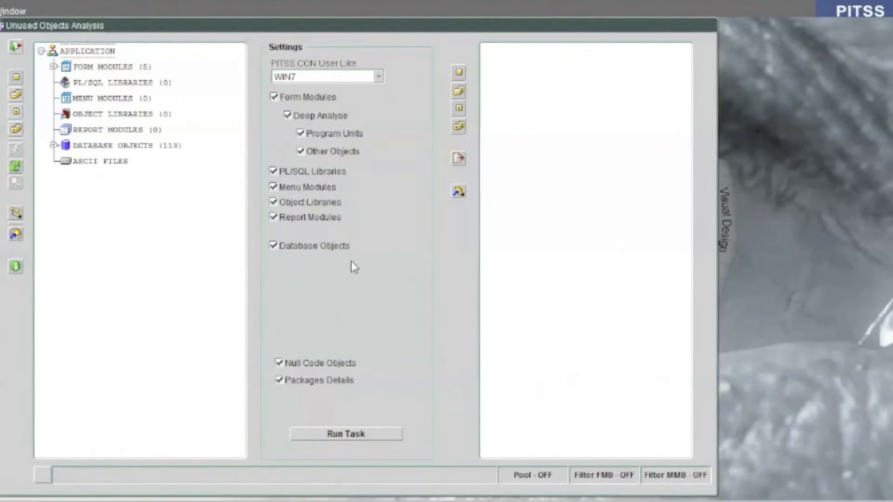
{"action": "left_click", "coordinate": [55, 67]}
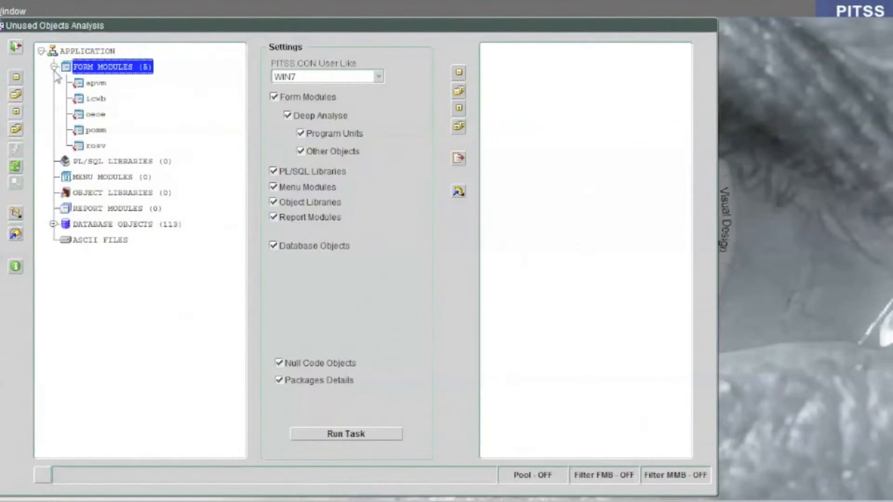
Step: Limit the analysis to deep analysis of form module program units, excluding other objects, libraries, menus, reports, database objects, null code and package details
{"action": "left_click", "coordinate": [319, 380]}
{"action": "left_click", "coordinate": [308, 362]}
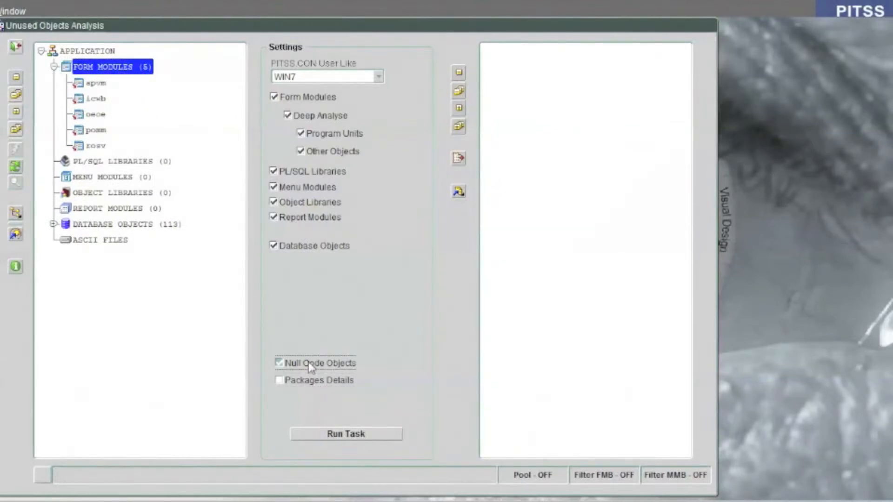
{"action": "left_click", "coordinate": [308, 246]}
{"action": "left_click", "coordinate": [296, 218]}
{"action": "left_click", "coordinate": [294, 202]}
{"action": "left_click", "coordinate": [292, 186]}
{"action": "left_click", "coordinate": [301, 172]}
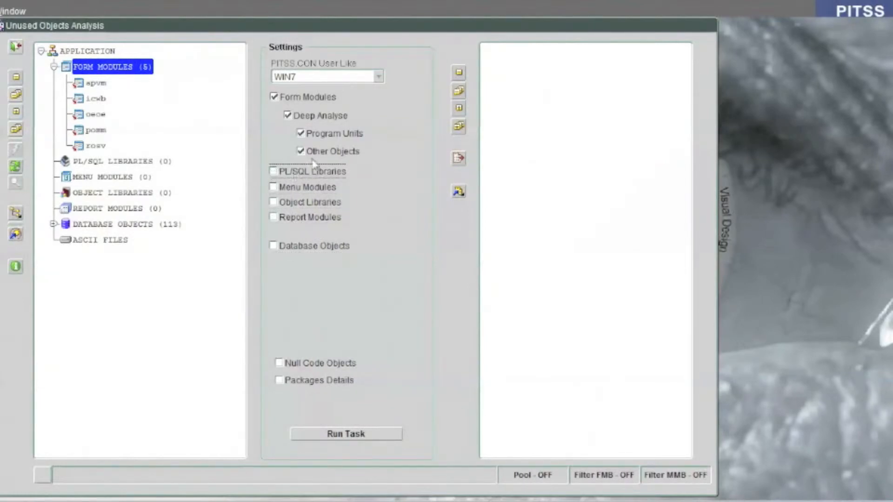
{"action": "left_click", "coordinate": [324, 152]}
Step: Run the unused objects analysis and expand the resulting program units of the apvm and icwb form modules
{"action": "left_click", "coordinate": [379, 435]}
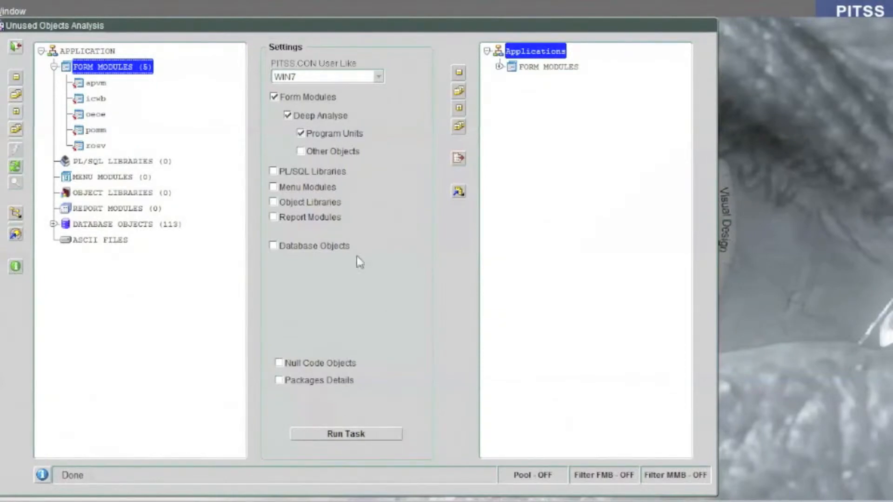
{"action": "left_click", "coordinate": [499, 67]}
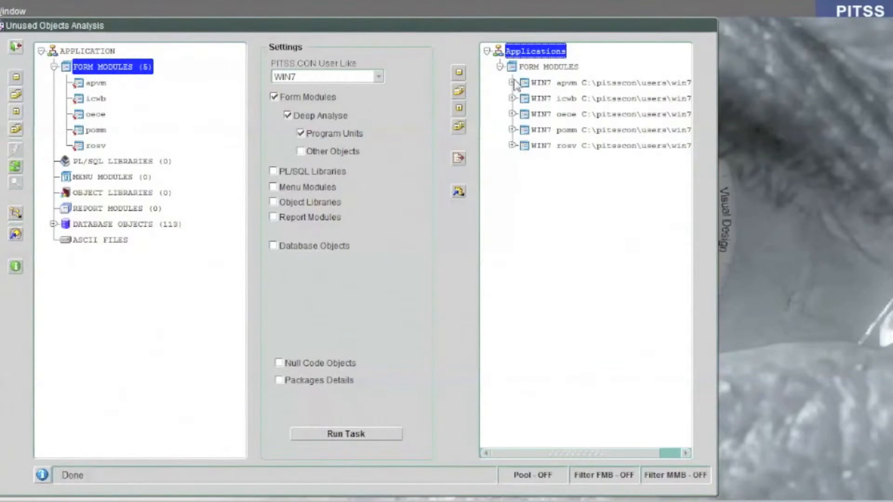
{"action": "left_click", "coordinate": [513, 82]}
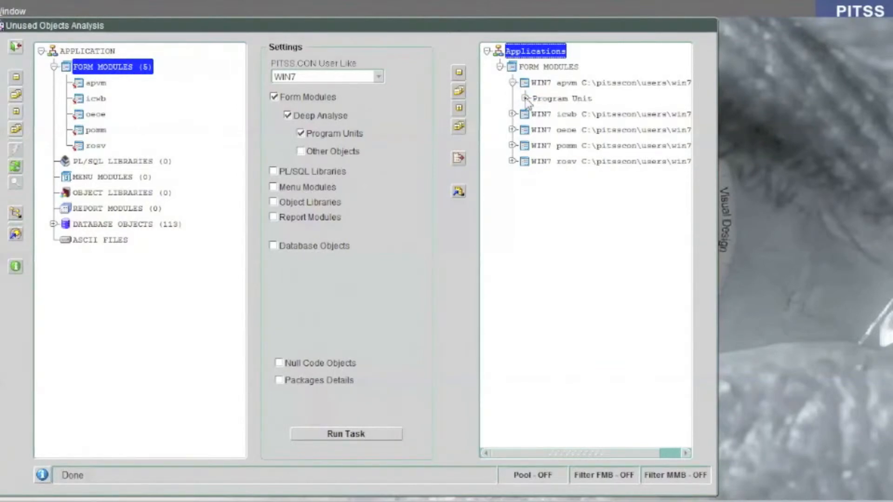
{"action": "left_click", "coordinate": [513, 114]}
{"action": "left_click", "coordinate": [525, 98]}
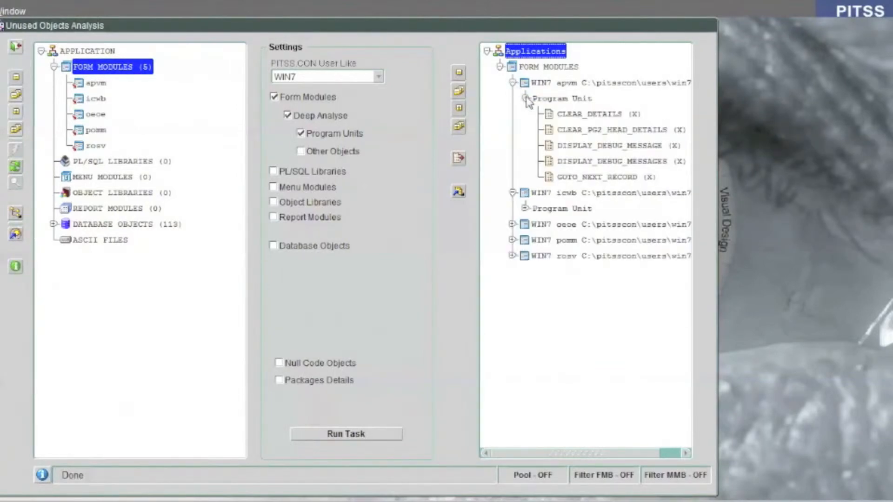
{"action": "left_click", "coordinate": [525, 209]}
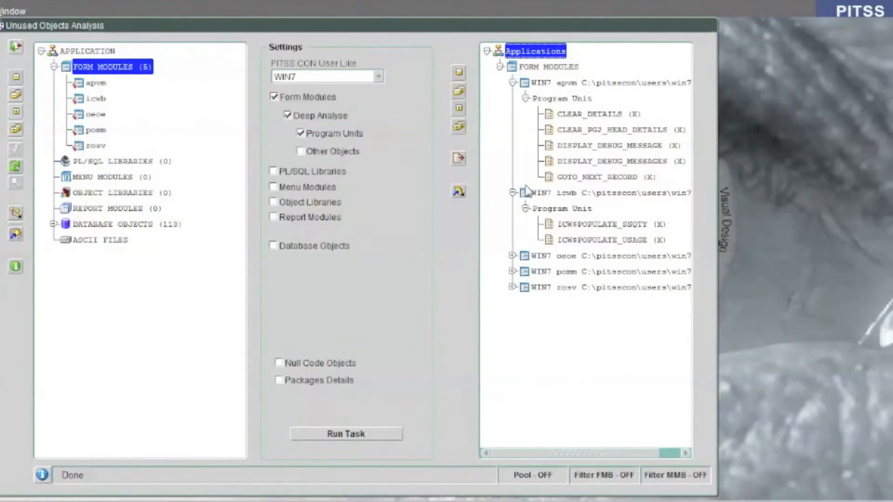
Step: Create a new pool named UNUSED_OBJECTS of type Objects in the Pool Manager
{"action": "left_click", "coordinate": [458, 192]}
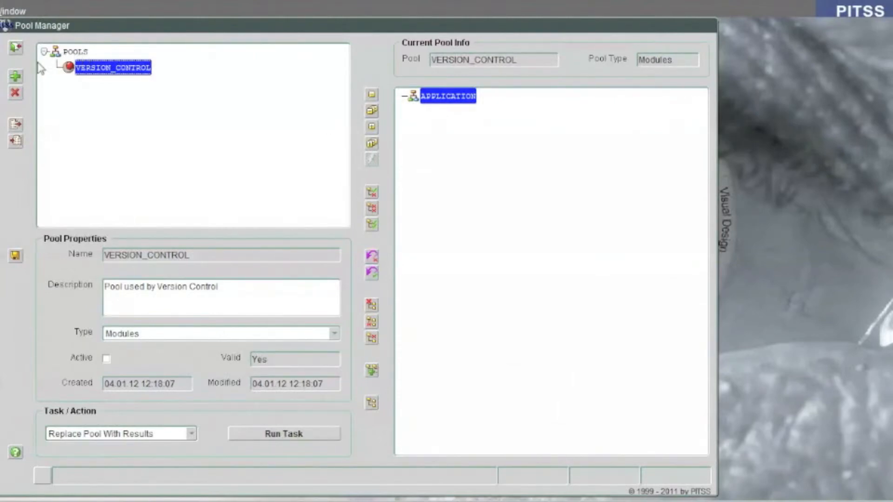
{"action": "left_click", "coordinate": [15, 76]}
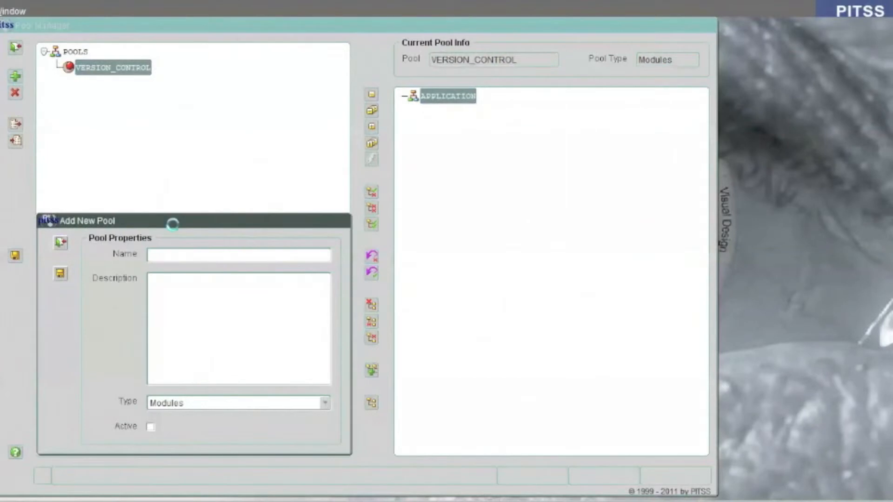
{"action": "type", "text": "UNUSED_OBJECTS"}
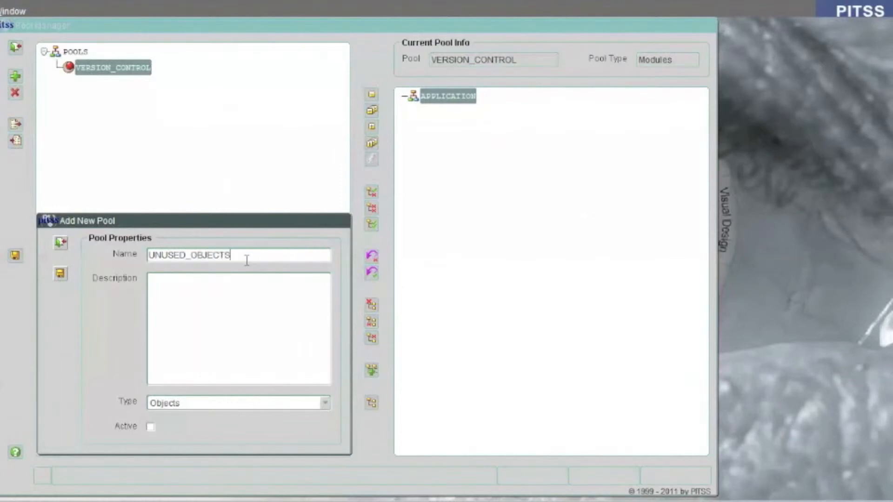
{"action": "left_click", "coordinate": [60, 273]}
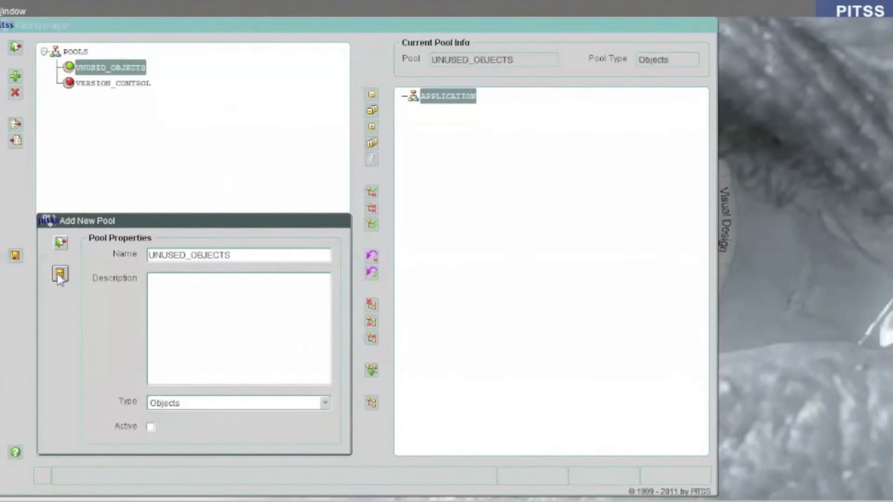
{"action": "left_click", "coordinate": [65, 247]}
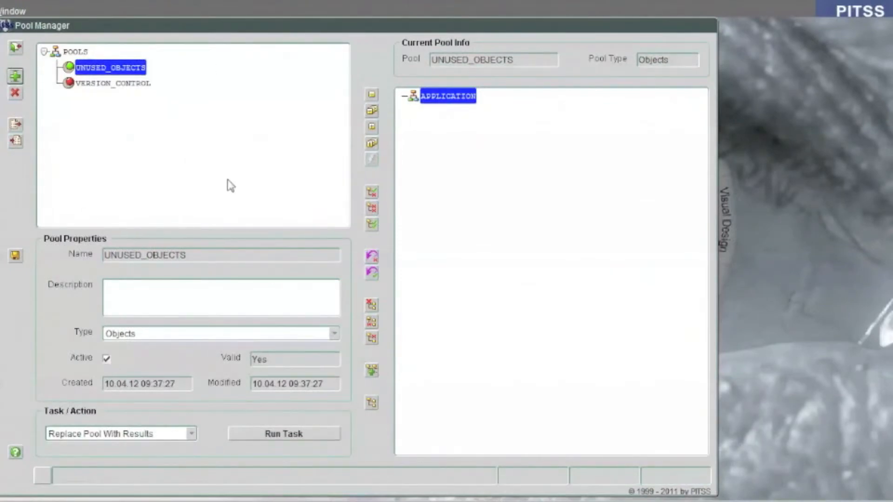
Step: Replace the UNUSED_OBJECTS pool's contents with the analysis results and inspect the pooled program units of apvm and icwb
{"action": "left_click", "coordinate": [192, 433]}
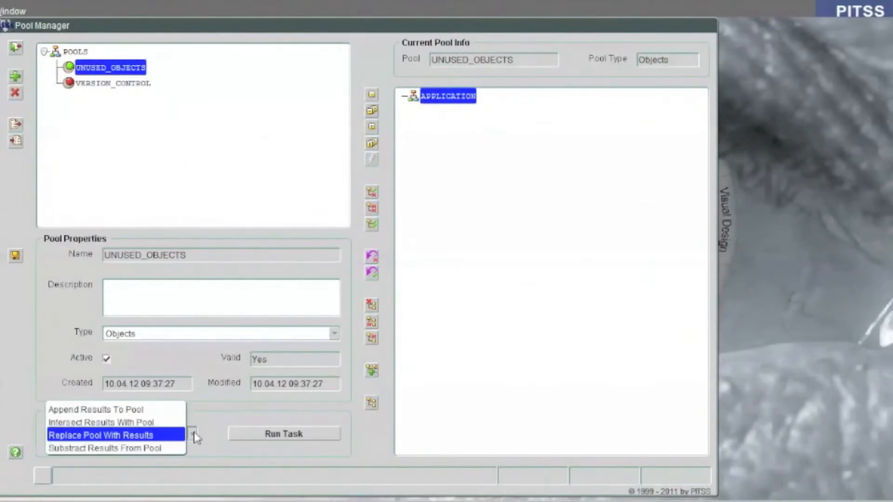
{"action": "left_click", "coordinate": [116, 440]}
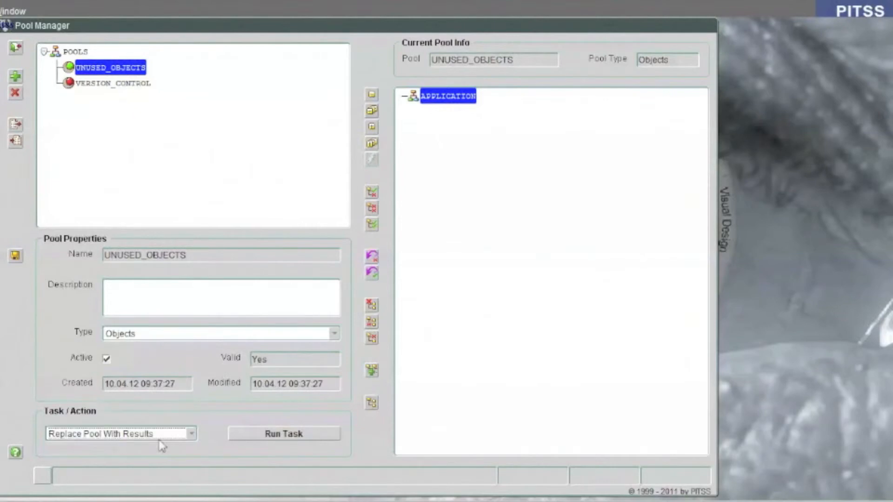
{"action": "left_click", "coordinate": [289, 435]}
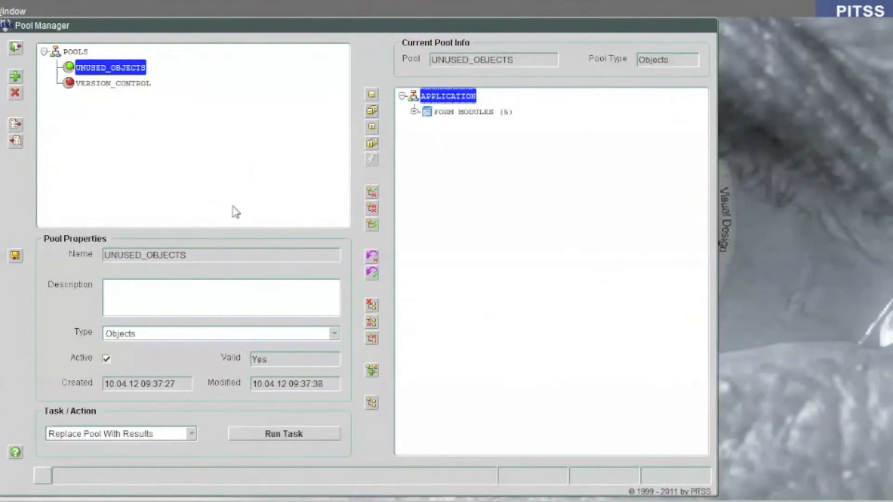
{"action": "left_click", "coordinate": [414, 113]}
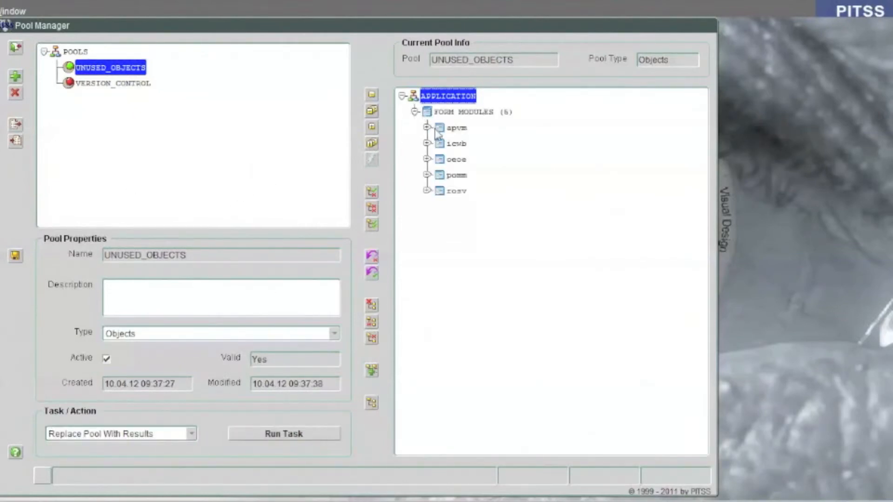
{"action": "left_click", "coordinate": [427, 128]}
{"action": "left_click", "coordinate": [440, 143]}
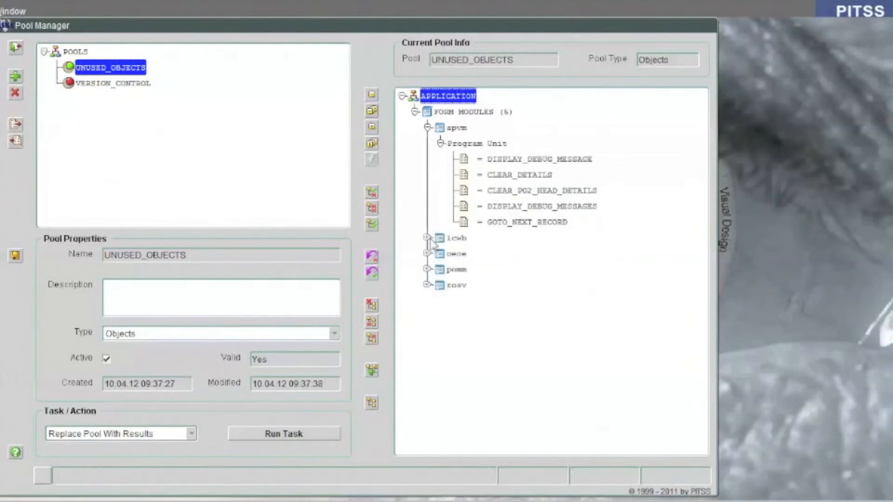
{"action": "left_click", "coordinate": [427, 237]}
{"action": "left_click", "coordinate": [439, 253]}
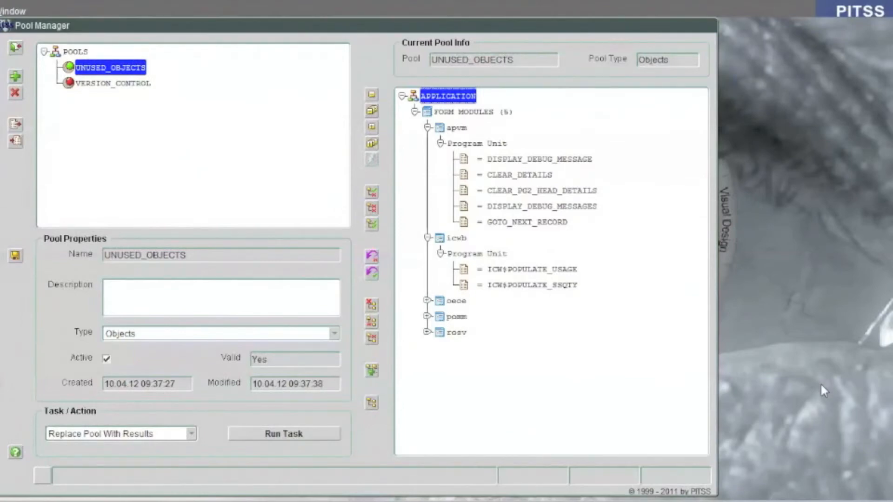
Step: Save the UNUSED_OBJECTS pool and return to the main menu
{"action": "left_click", "coordinate": [16, 255]}
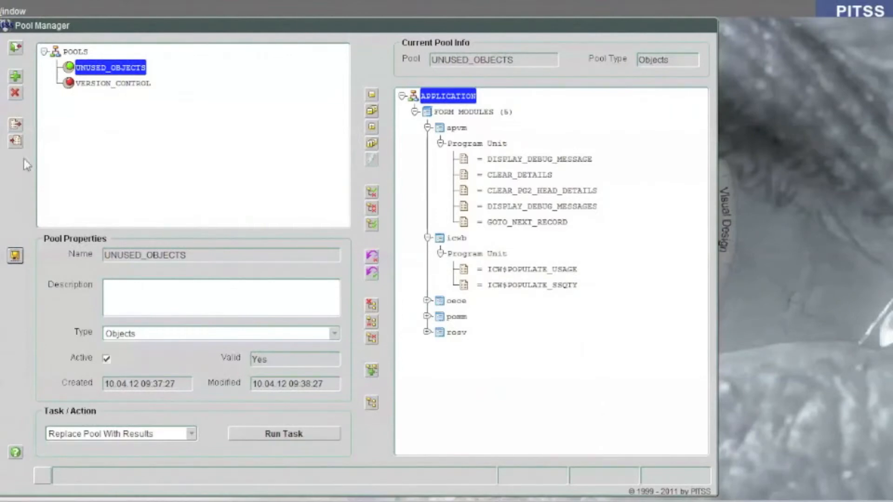
{"action": "left_click", "coordinate": [18, 49]}
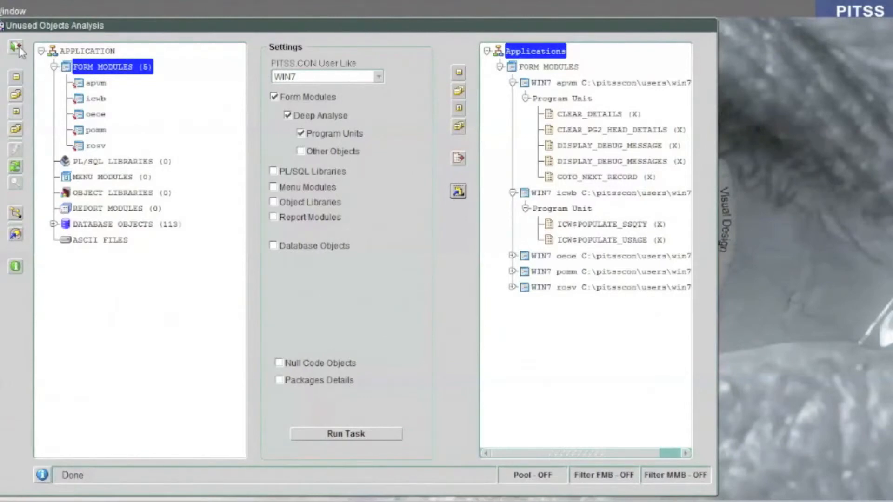
{"action": "left_click", "coordinate": [18, 49]}
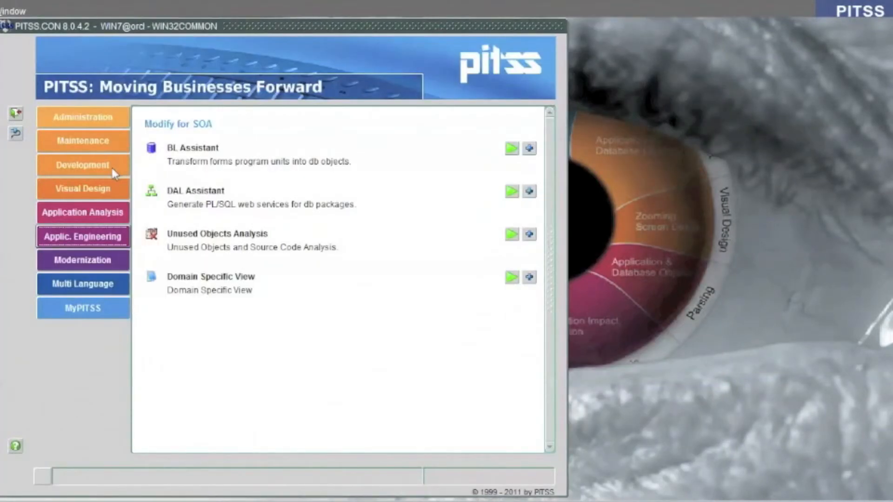
Step: Open Copy/Reference Objects from the development tools and check the active pool in the Pool Manager
{"action": "left_click", "coordinate": [111, 168]}
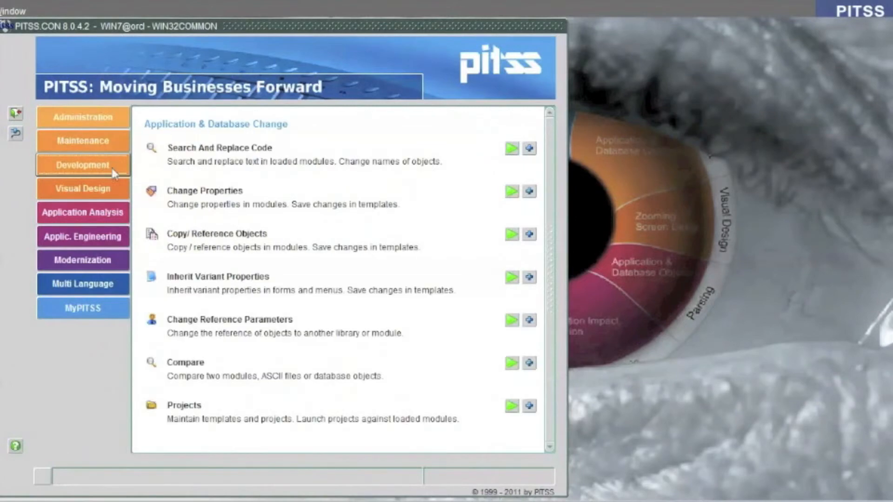
{"action": "left_click", "coordinate": [511, 239]}
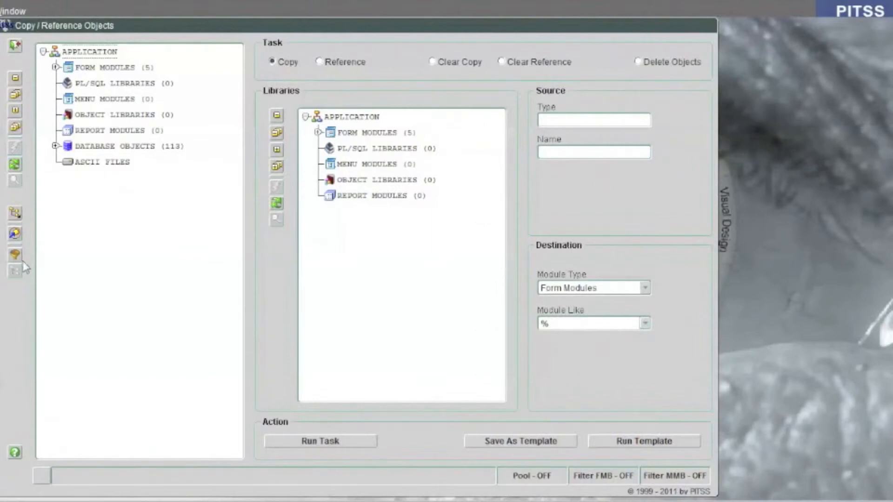
{"action": "left_click", "coordinate": [15, 232]}
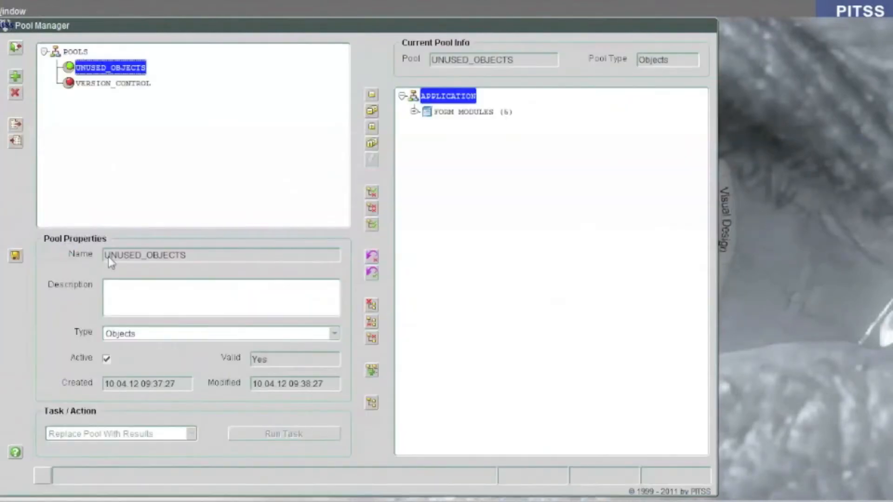
{"action": "left_click", "coordinate": [15, 46]}
Step: Switch the application tree to the pool style using the UNUSED_OBJECTS pool and expand its form modules
{"action": "left_click", "coordinate": [15, 213]}
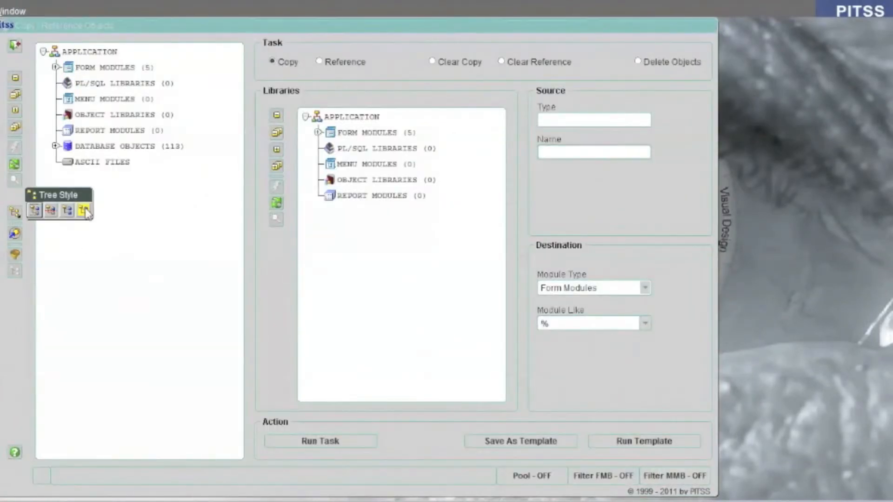
{"action": "left_click", "coordinate": [84, 210]}
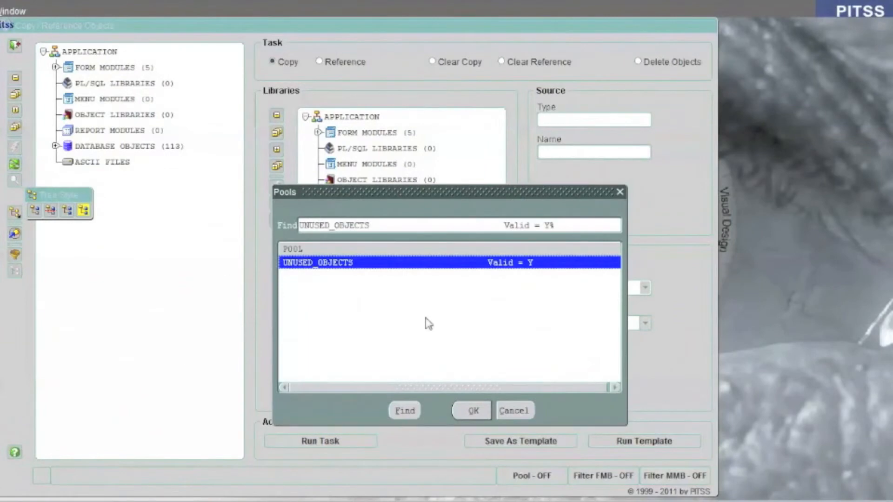
{"action": "left_click", "coordinate": [473, 411]}
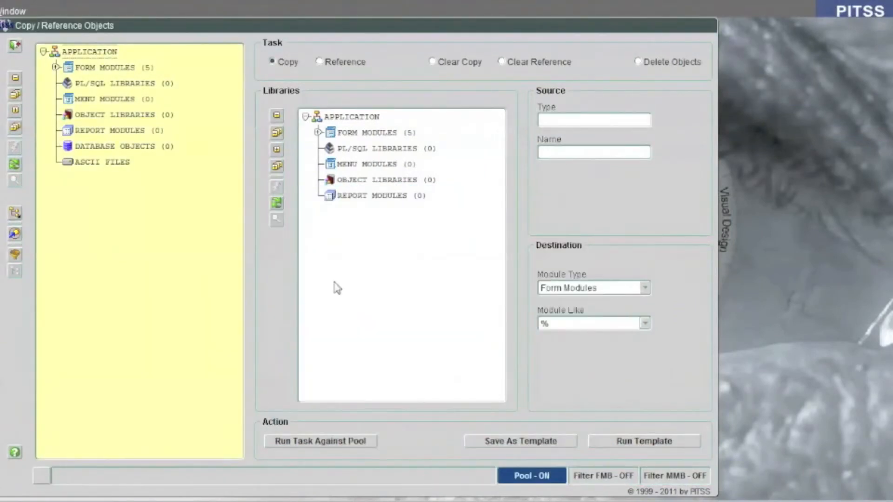
{"action": "left_click", "coordinate": [56, 67]}
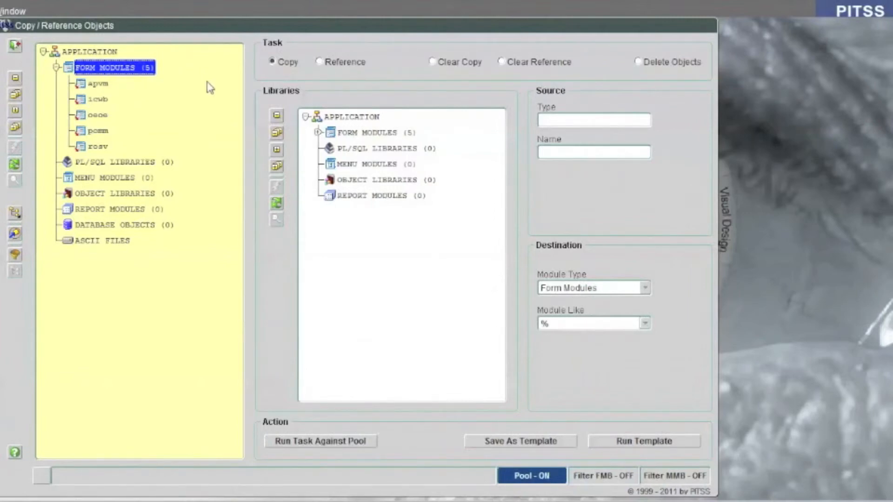
Step: Run the Delete Objects task against the pool for form modules with the object type Program Unit
{"action": "left_click", "coordinate": [668, 63]}
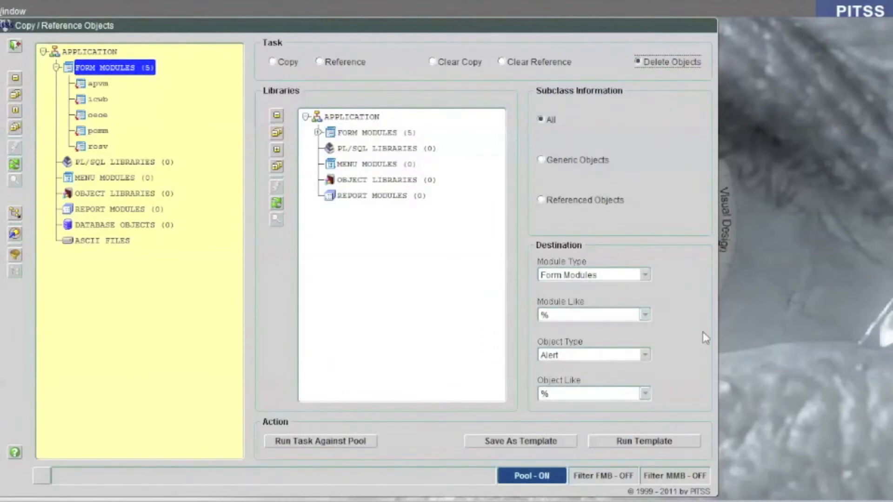
{"action": "left_click", "coordinate": [613, 356]}
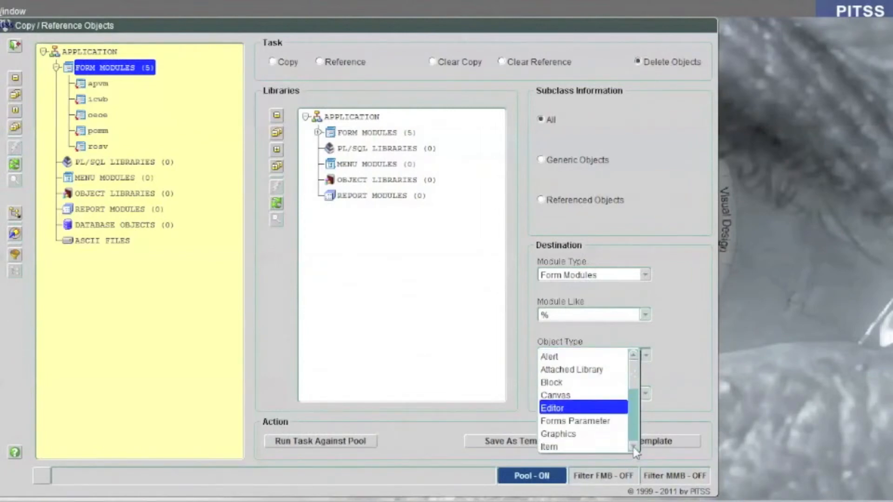
{"action": "scroll", "coordinate": [633, 449], "scroll_direction": "down", "scroll_amount": 5}
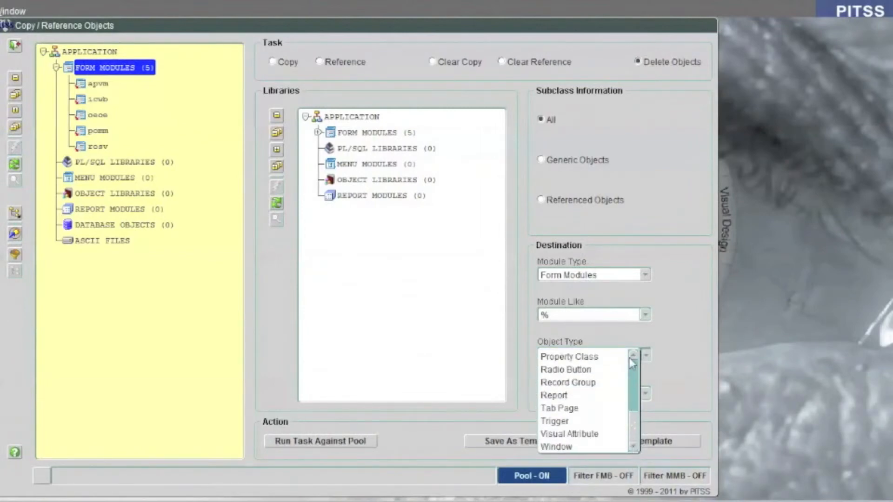
{"action": "scroll", "coordinate": [600, 370], "scroll_direction": "up", "scroll_amount": 2}
{"action": "left_click", "coordinate": [600, 370]}
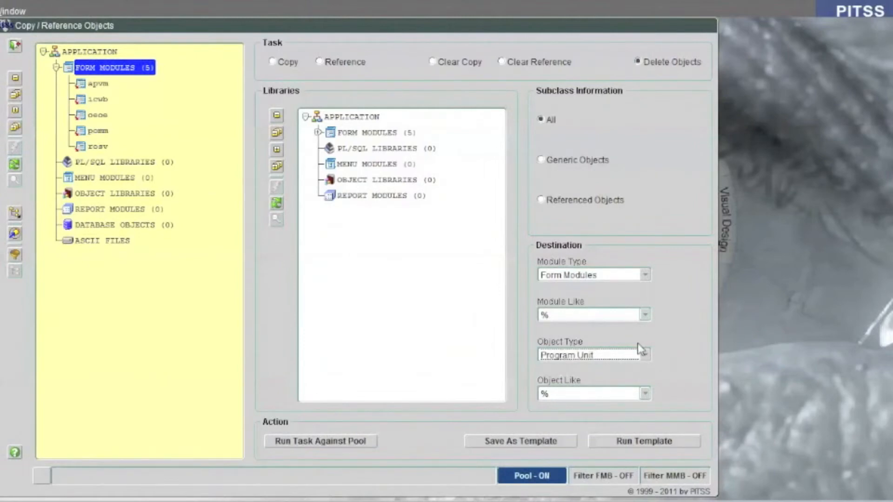
{"action": "left_click", "coordinate": [328, 445]}
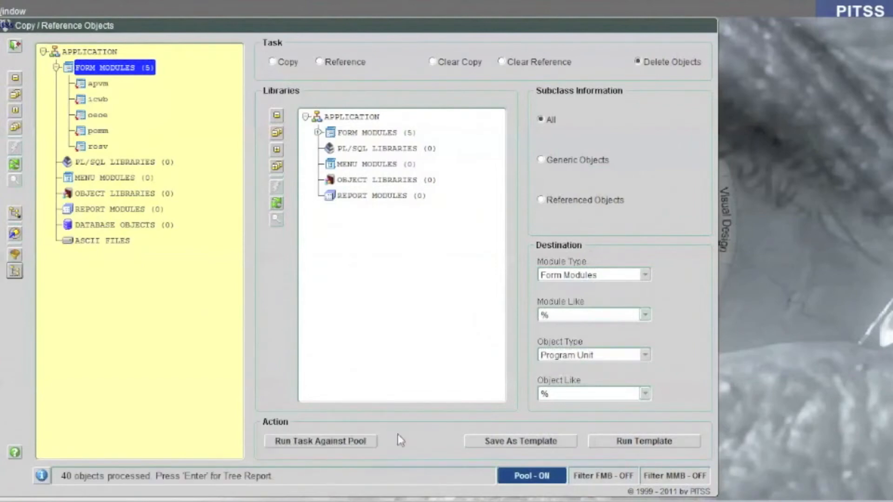